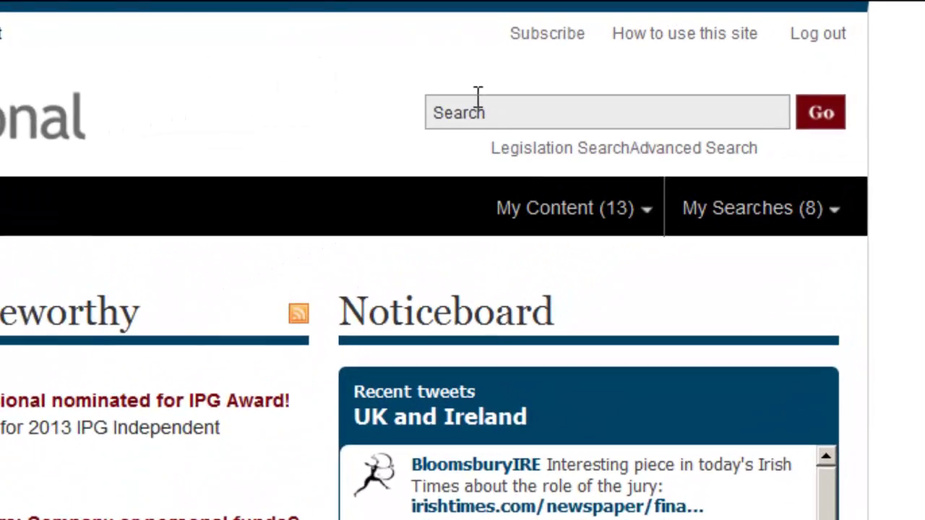
Search the site for the suggested term "relevant property trusts".
click(478, 98)
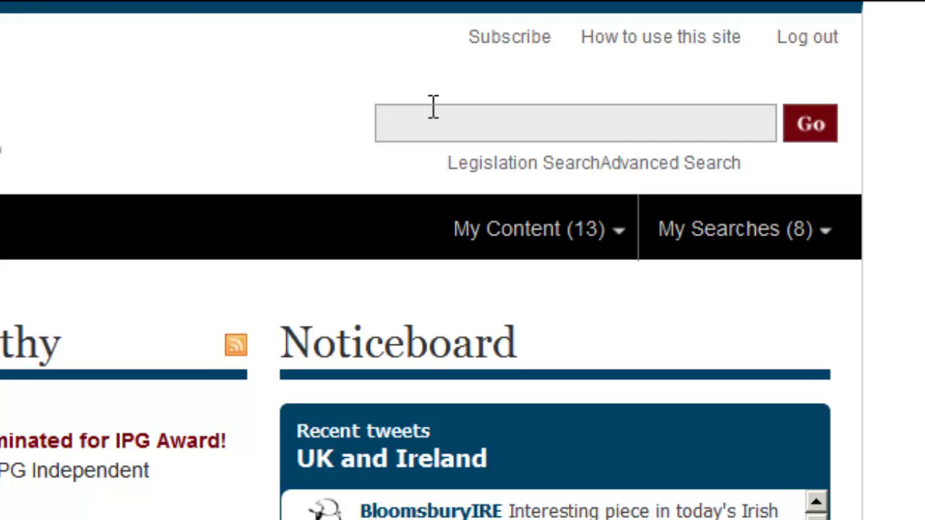
text(relevant pr)
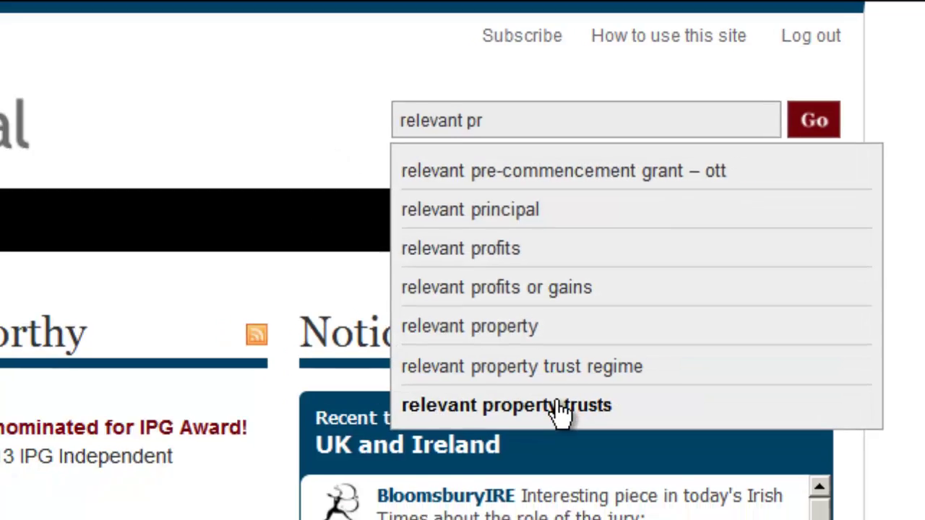
click(543, 418)
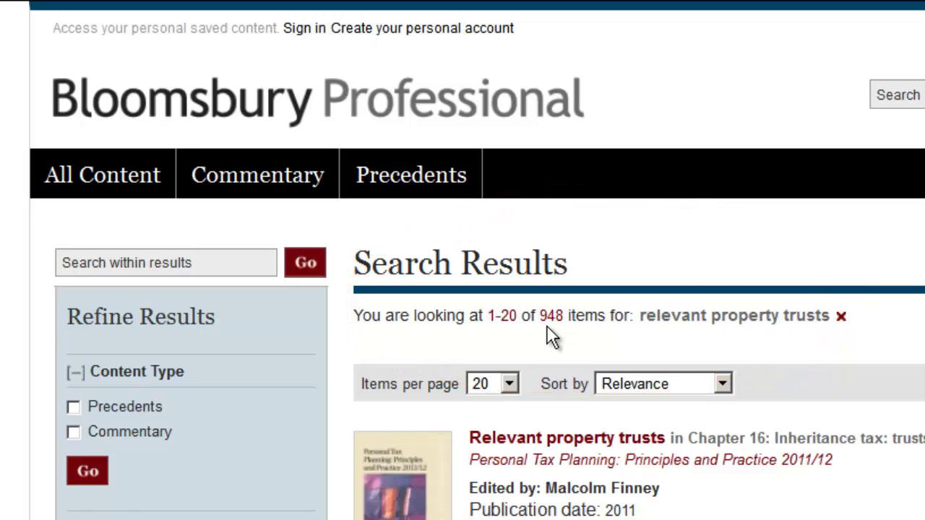
Narrow the search results to items that also contain "entry charge".
click(199, 258)
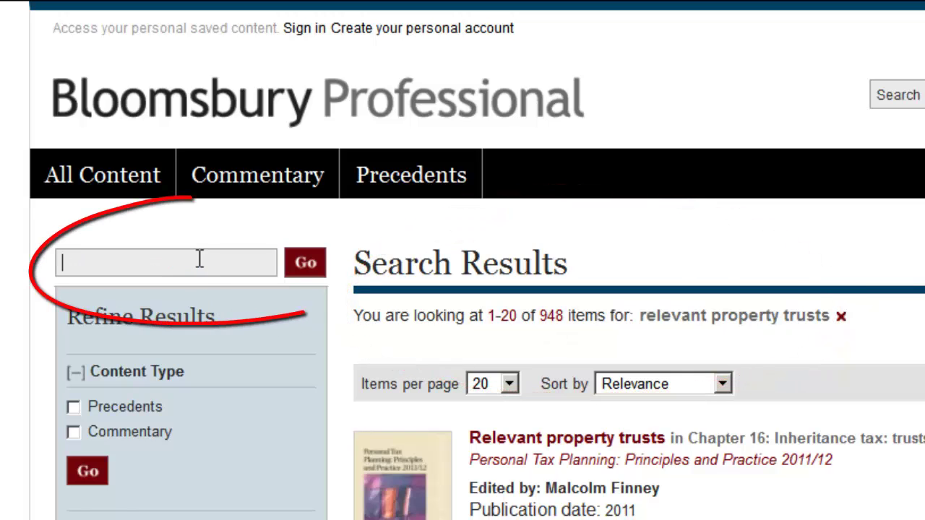
text(entry)
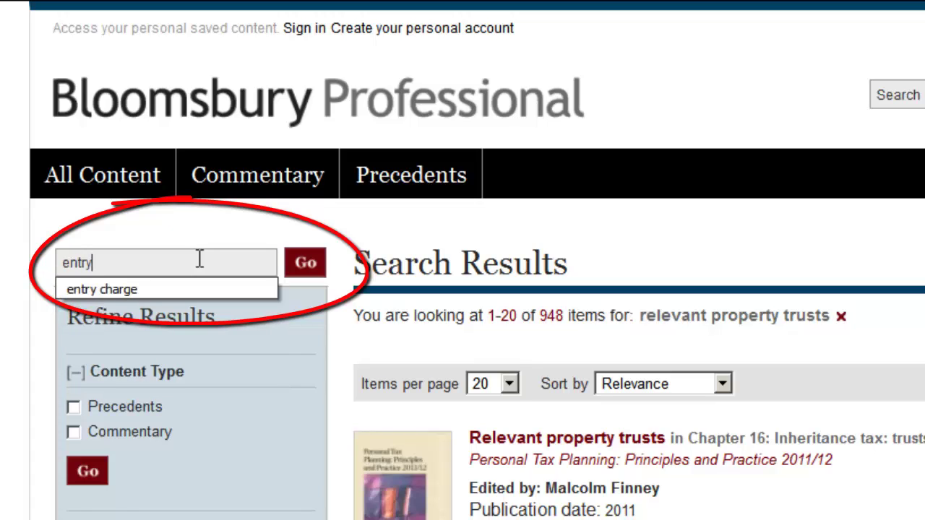
key(Down)
key(Return)
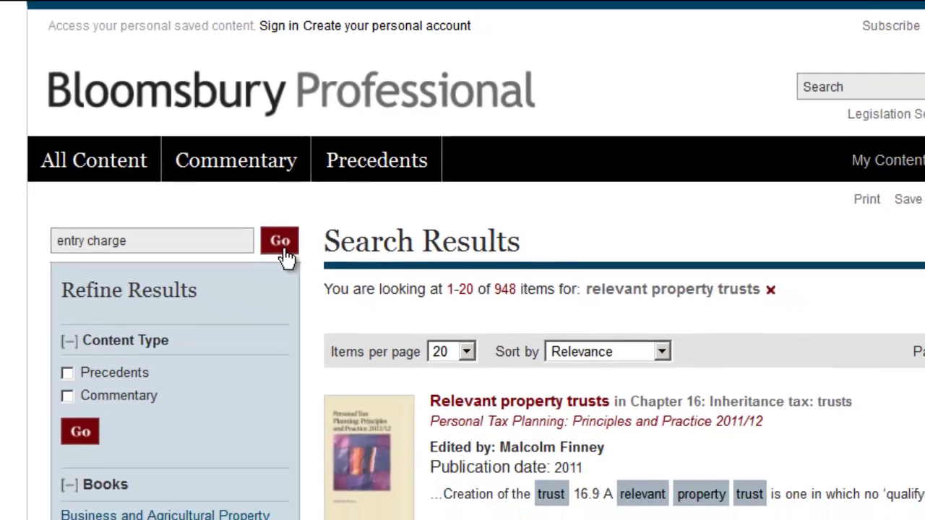
click(286, 249)
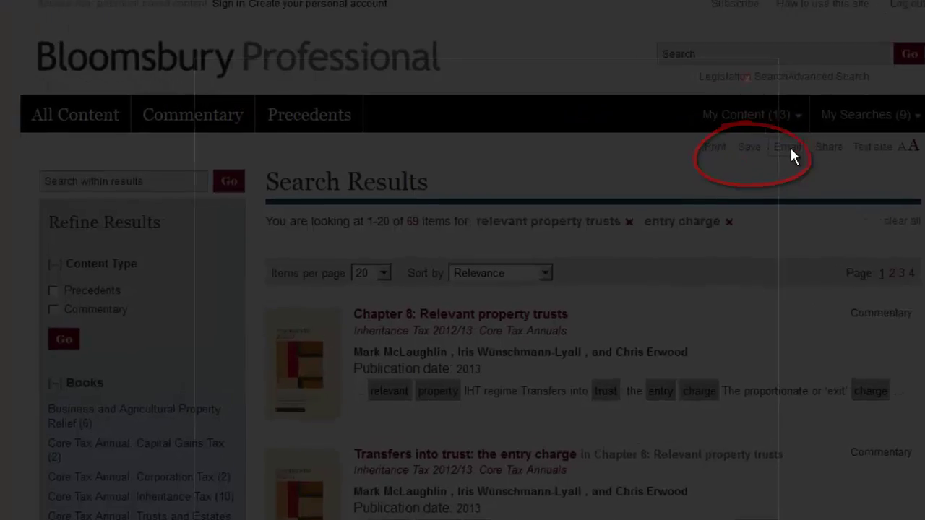
Start an email of the search results, entering the recipient's email address and the subject "Please review and report back".
click(790, 146)
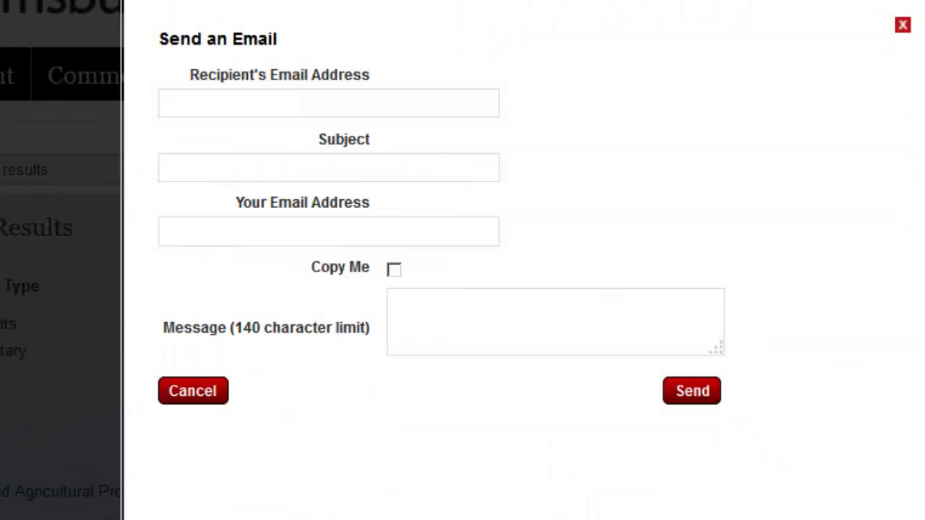
text(tar)
key(Down)
key(Tab)
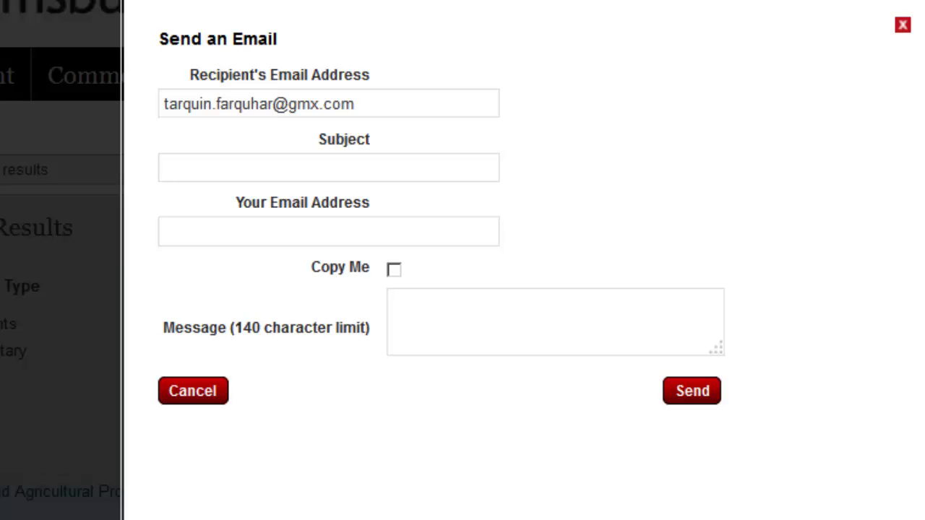
text(Please)
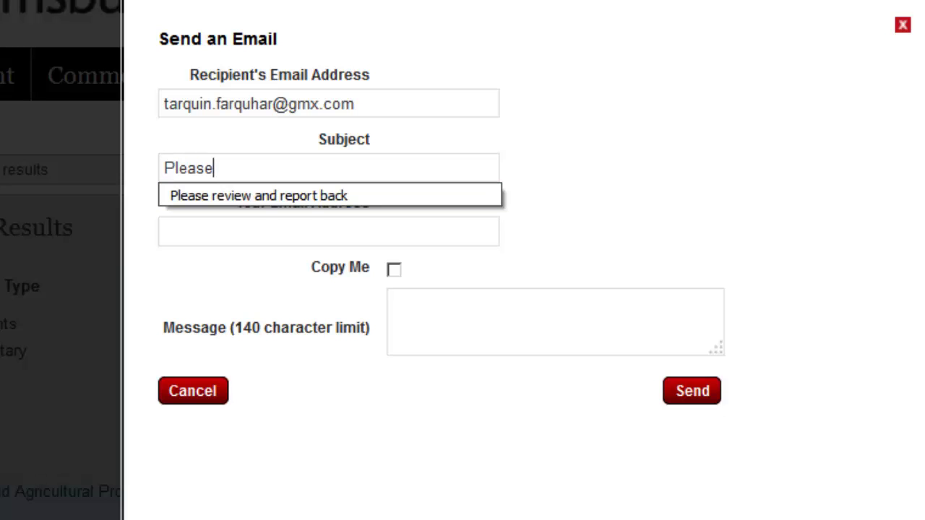
key(Down)
key(Tab)
Fill in the sender's Bloomsbury Professional email address, add a message asking the recipient to send a colleague an update, and send the email.
text(s)
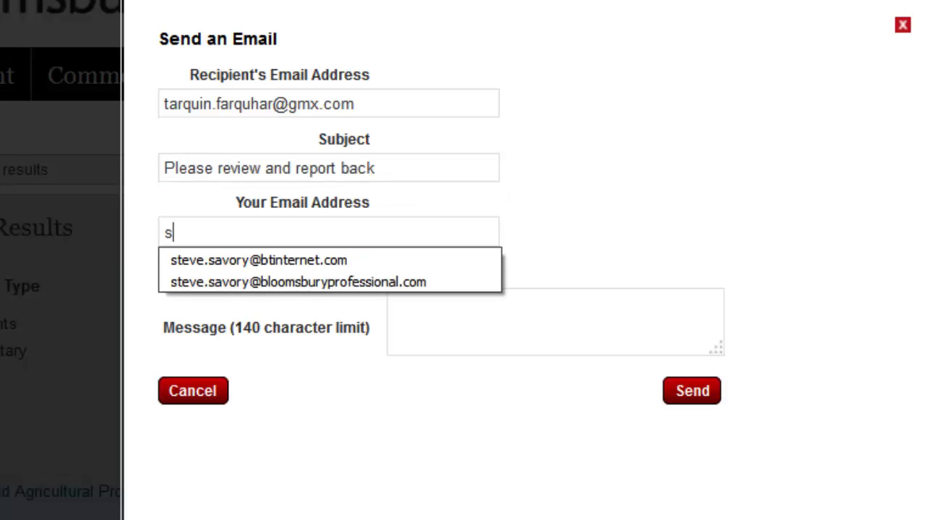
key(Down)
key(Down)
key(Tab)
click(499, 326)
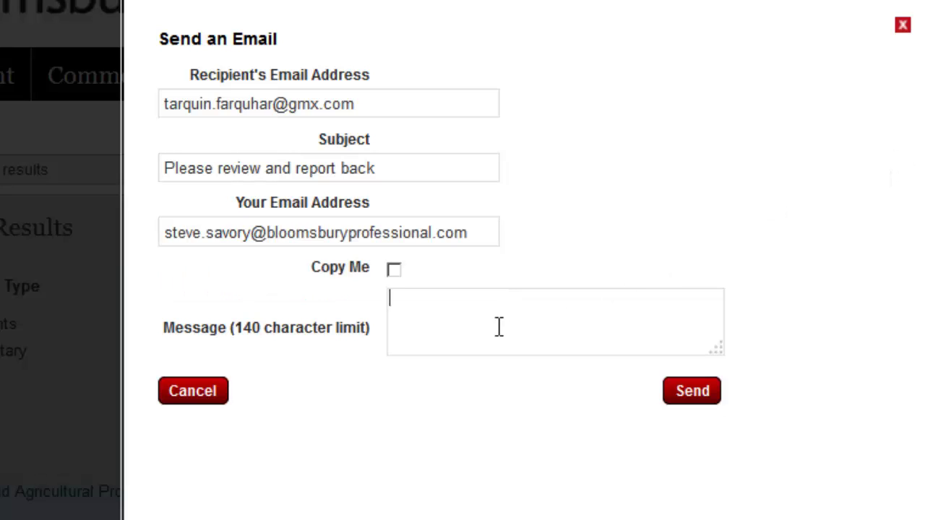
text(Could you send an)
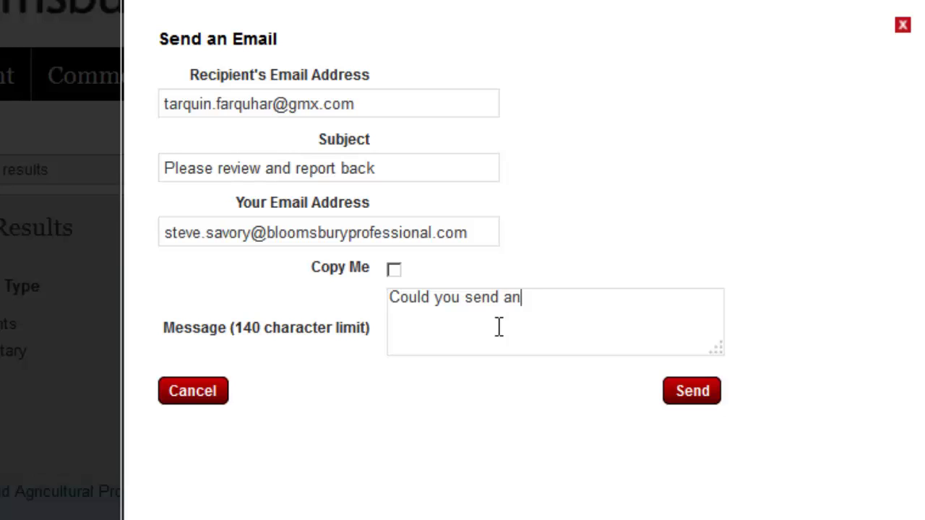
text( update to Lancelot)
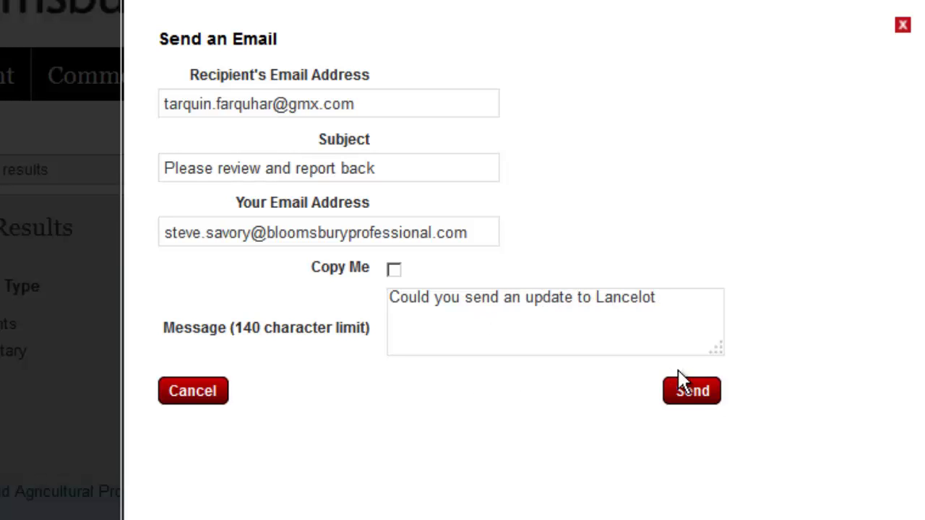
click(686, 390)
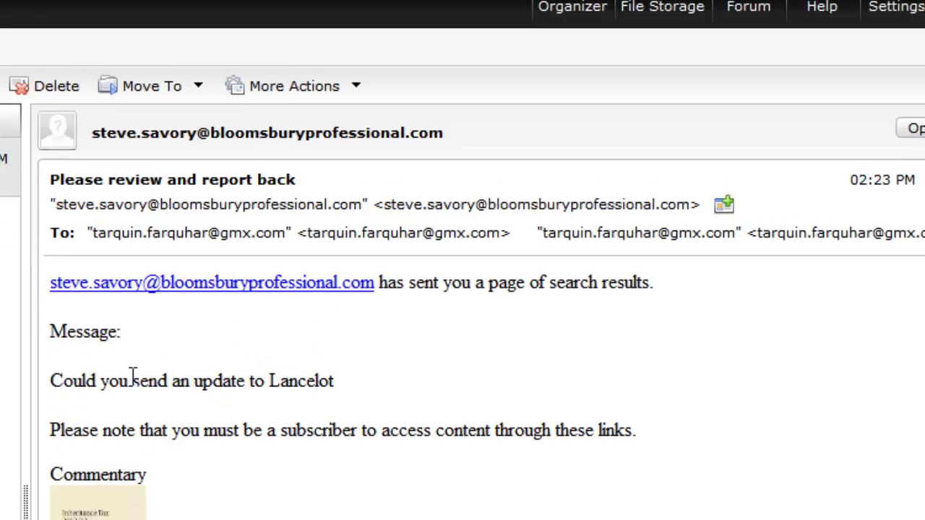
From the received email in GMX, open Chapter 8: Relevant property trusts and go to its section "Transfers into trust: the entry charge".
triple_click(133, 412)
click(477, 193)
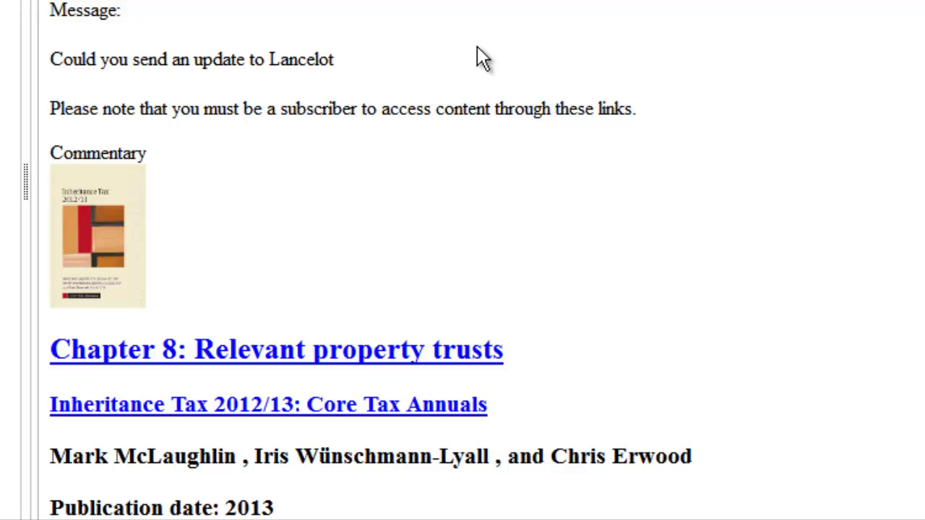
scroll(477, 48, down, 2)
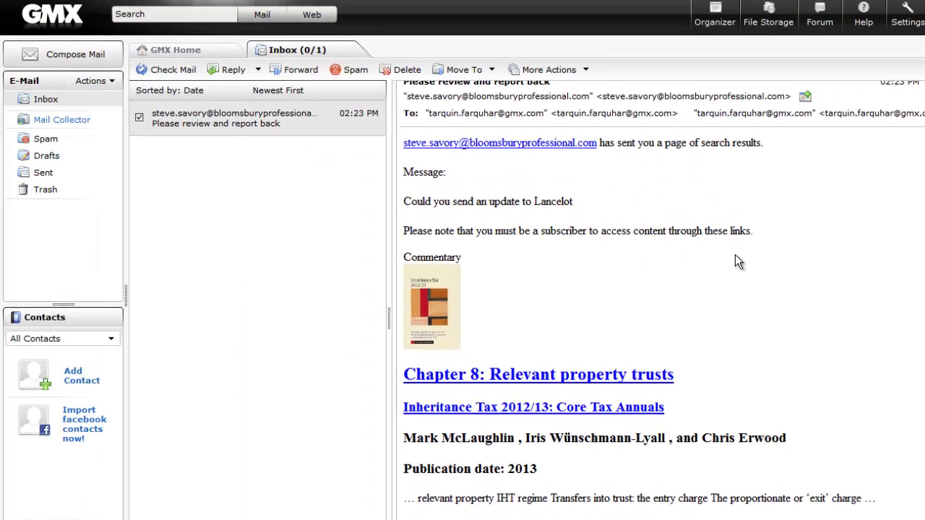
scroll(735, 255, down, 3)
click(598, 288)
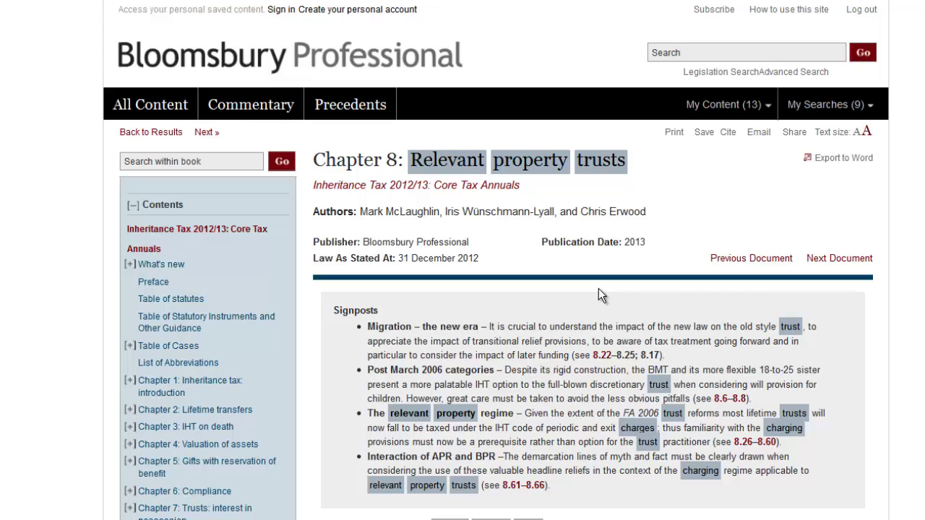
scroll(598, 288, down, 3)
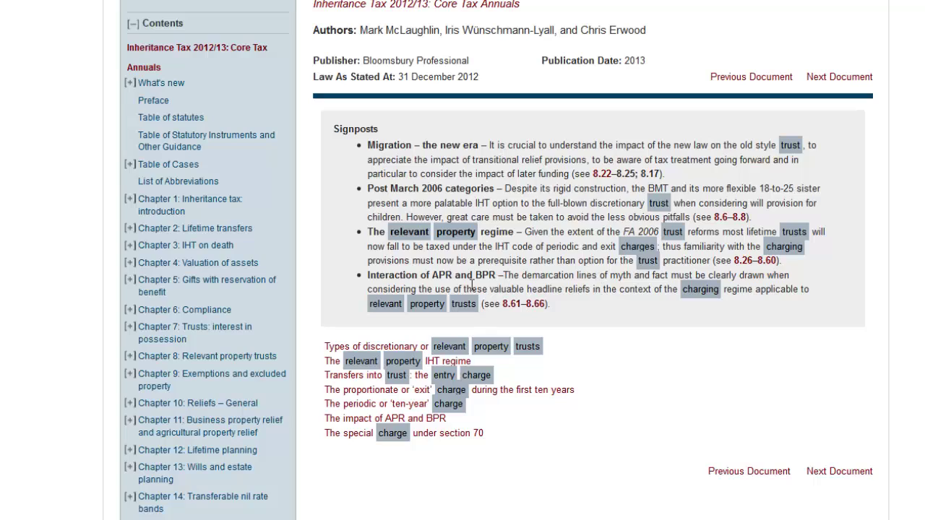
click(469, 381)
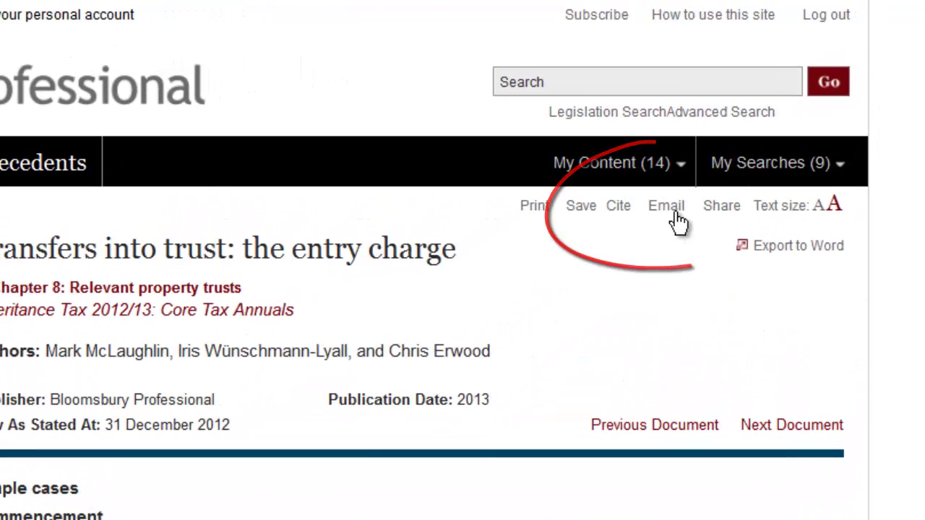
Start an email of the entry charge document, entering the recipient's inbox.com address and the subject "As discussed".
click(674, 215)
key(Down)
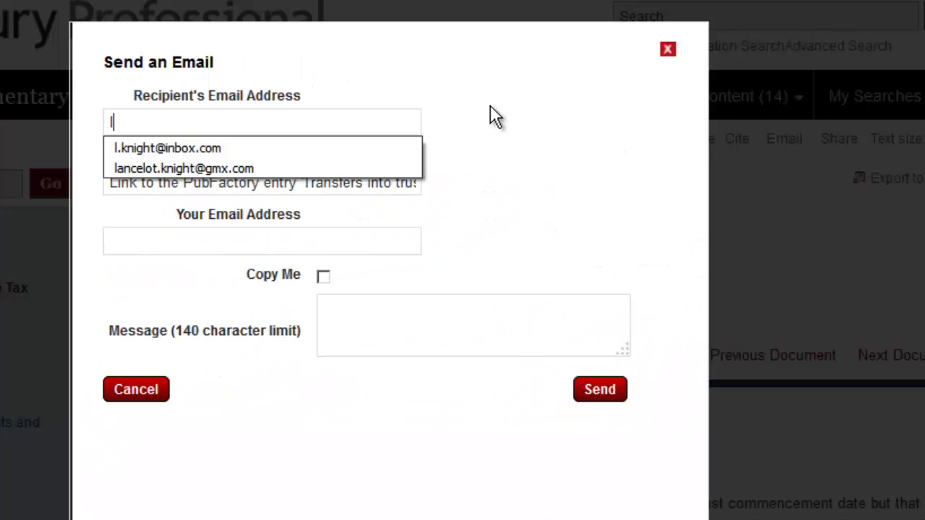
key(Tab)
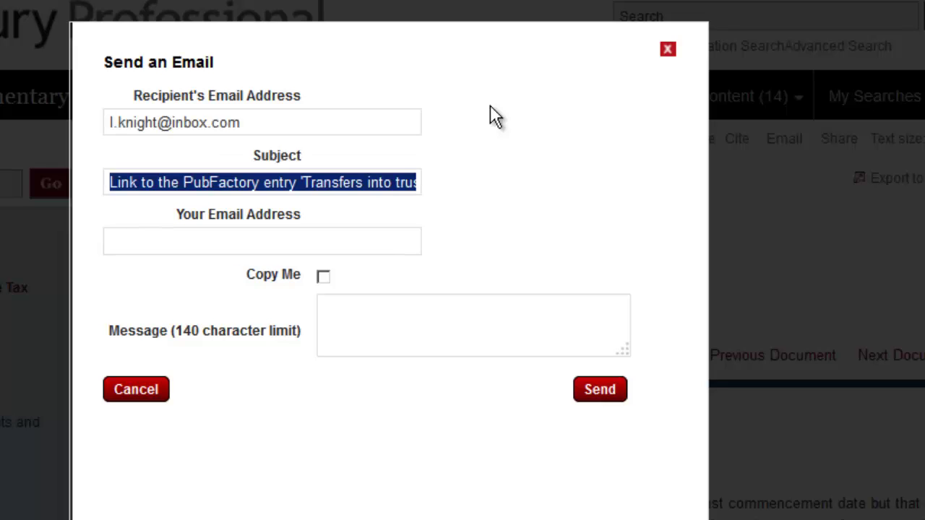
text(As di)
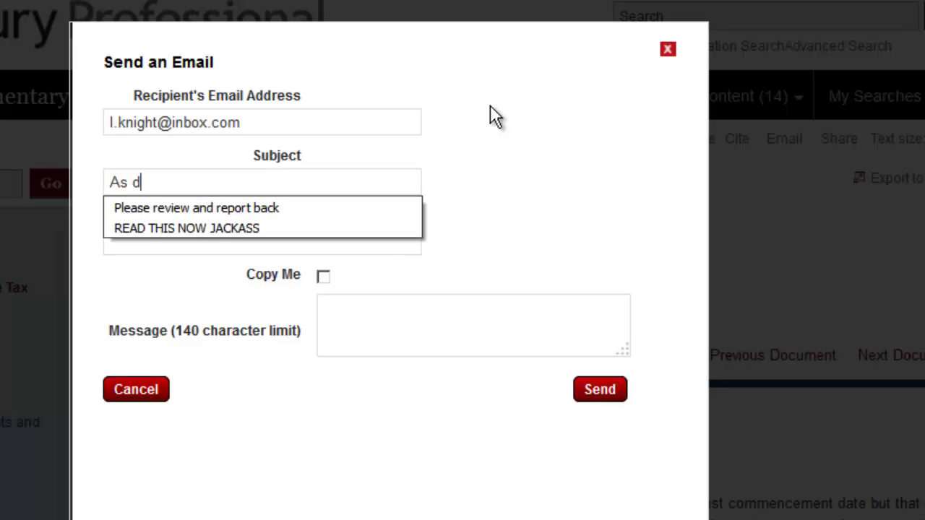
text(scussed)
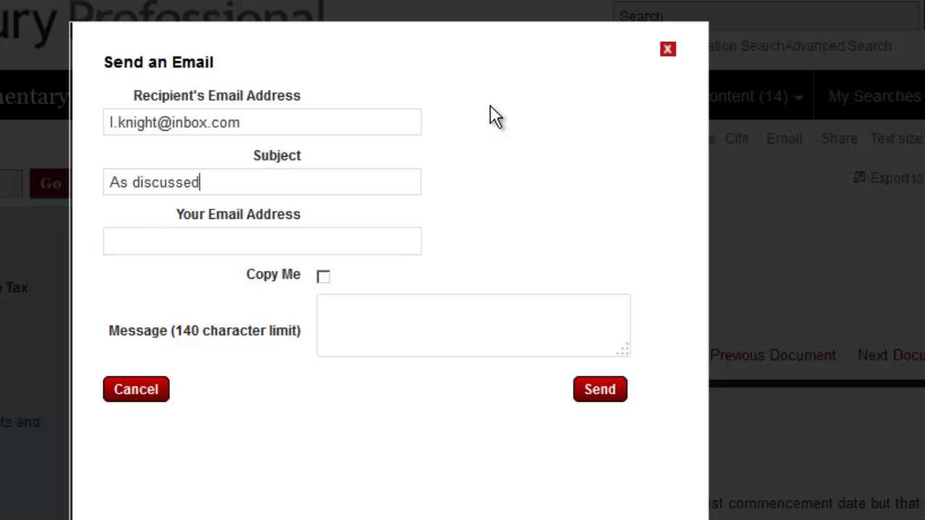
Fill in the sender's btinternet email address, add the message "For Acme Trust", and send the document link.
key(Tab)
text(s)
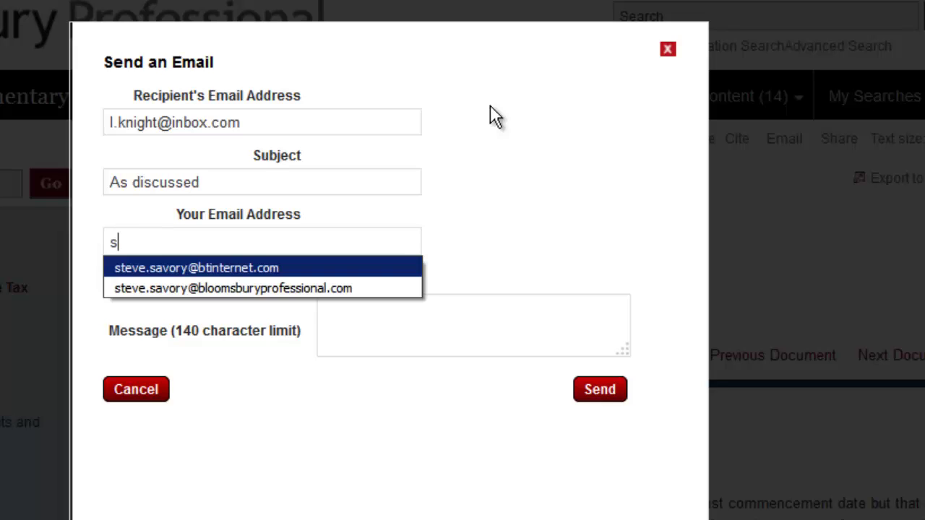
key(Down)
key(Tab)
key(Tab)
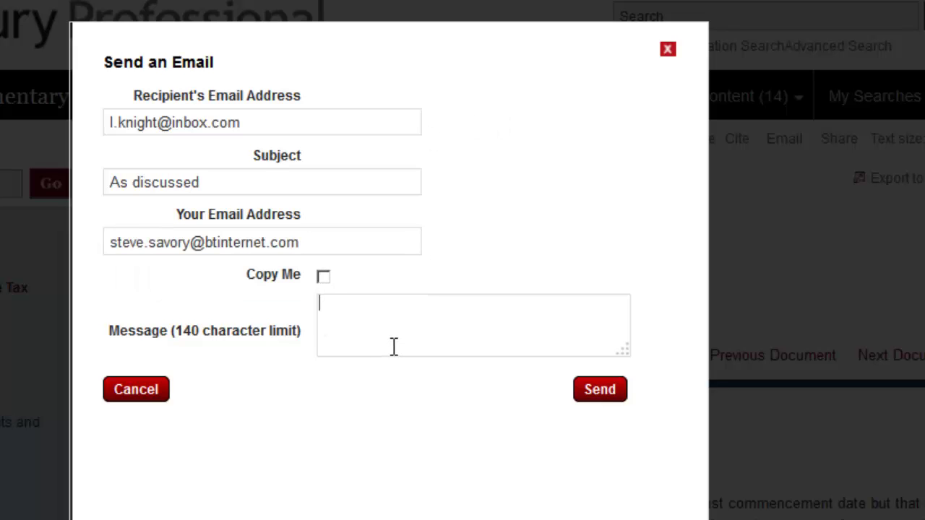
text(For Acme Trust)
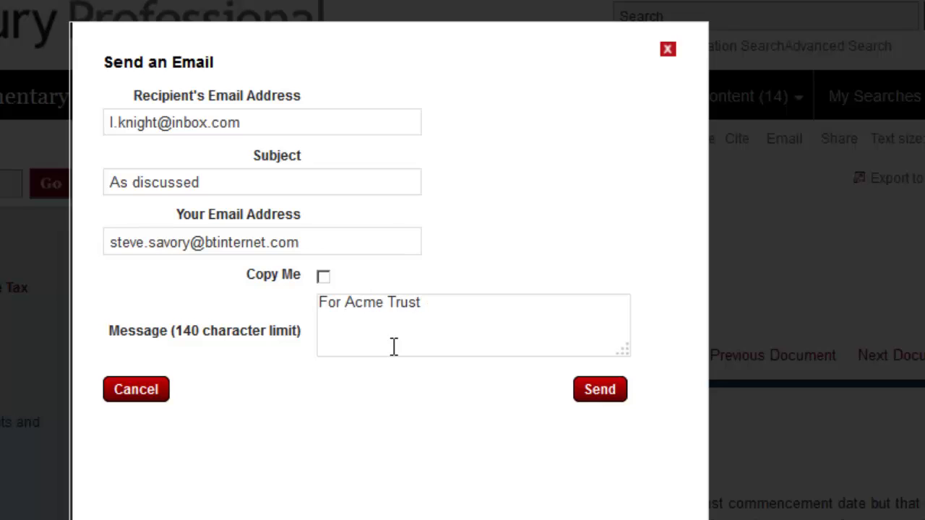
click(598, 394)
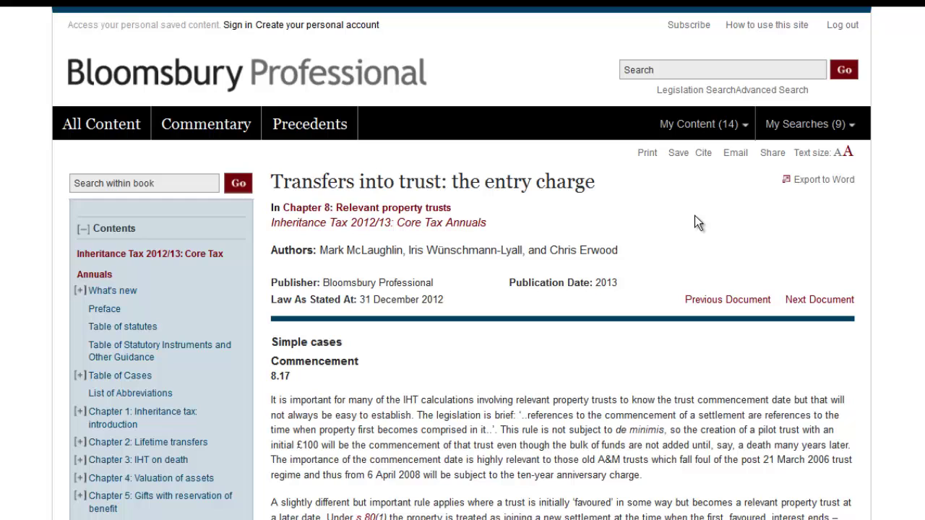
Log out of the Bloomsbury Professional site.
click(767, 127)
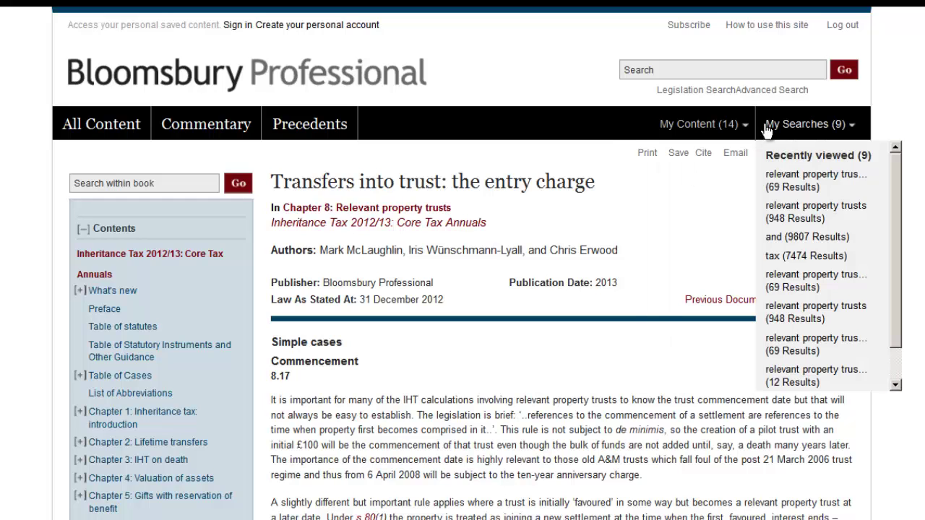
click(842, 27)
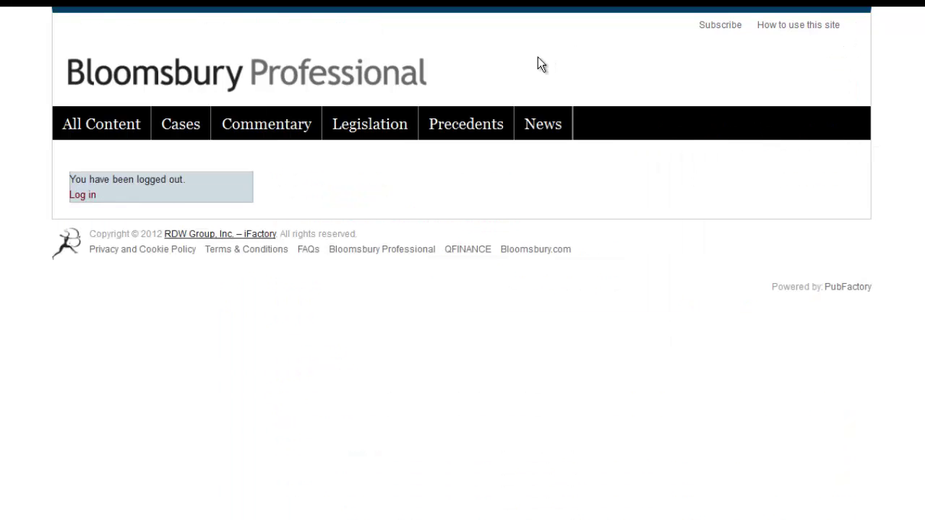
Open the "As discussed" email in the inbox.com mailbox, follow its document link, and look through the entry charge commentary and worked examples.
click(334, 83)
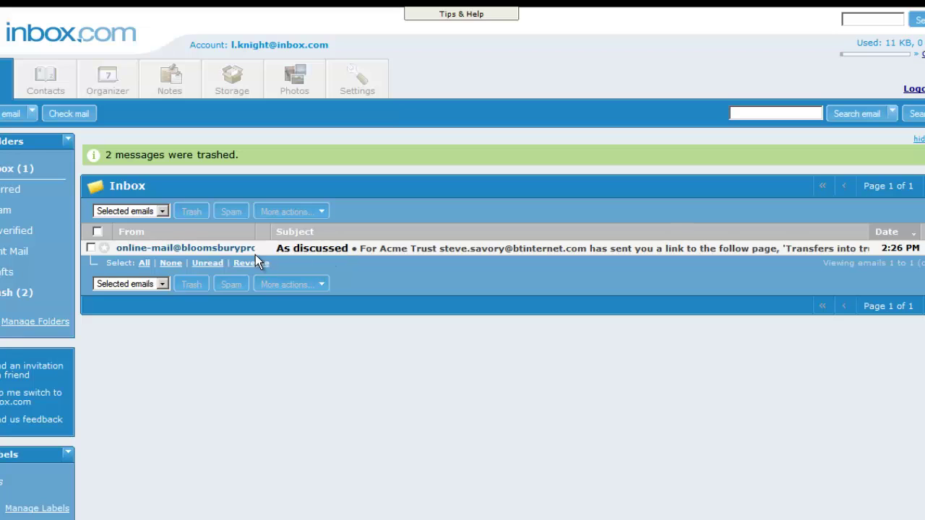
click(310, 253)
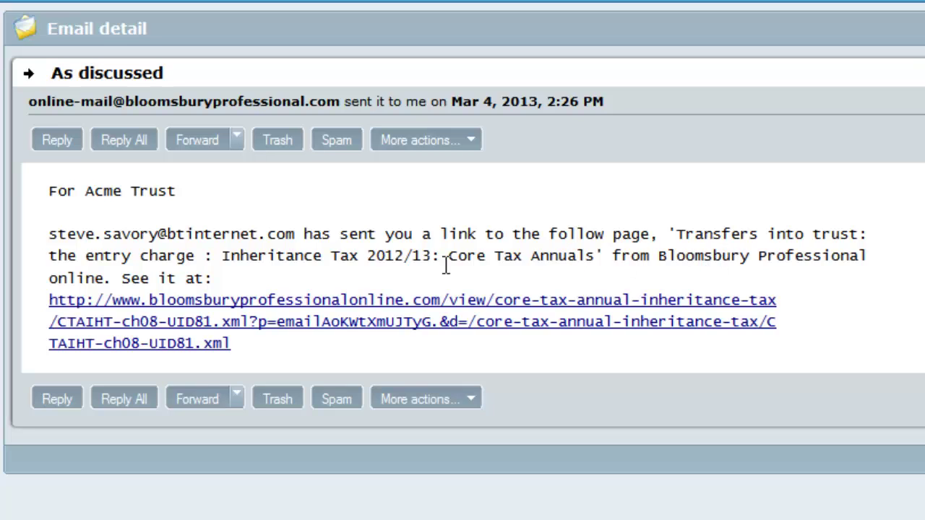
click(204, 329)
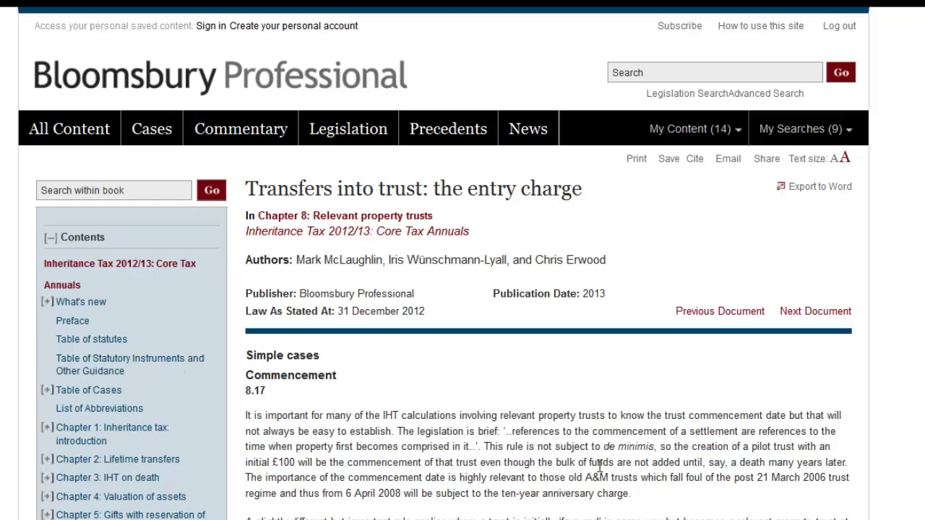
scroll(599, 467, down, 12)
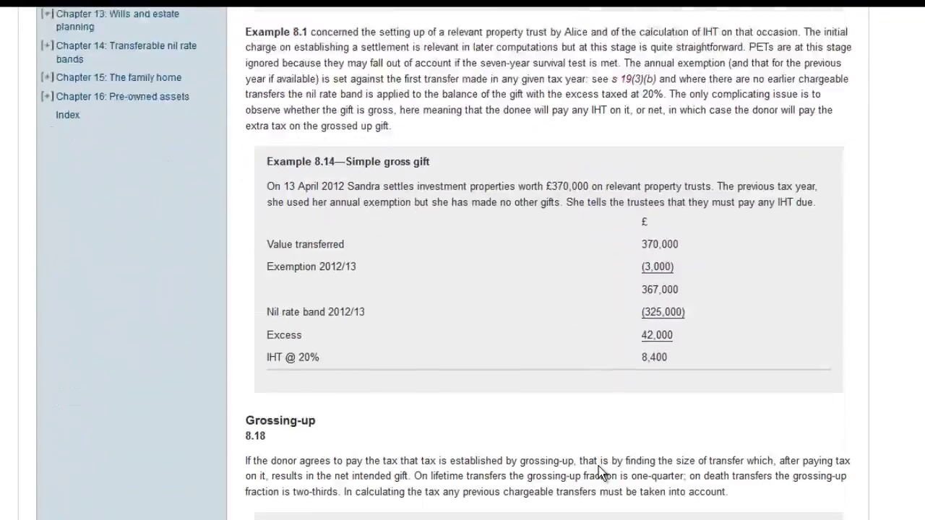
scroll(598, 466, down, 12)
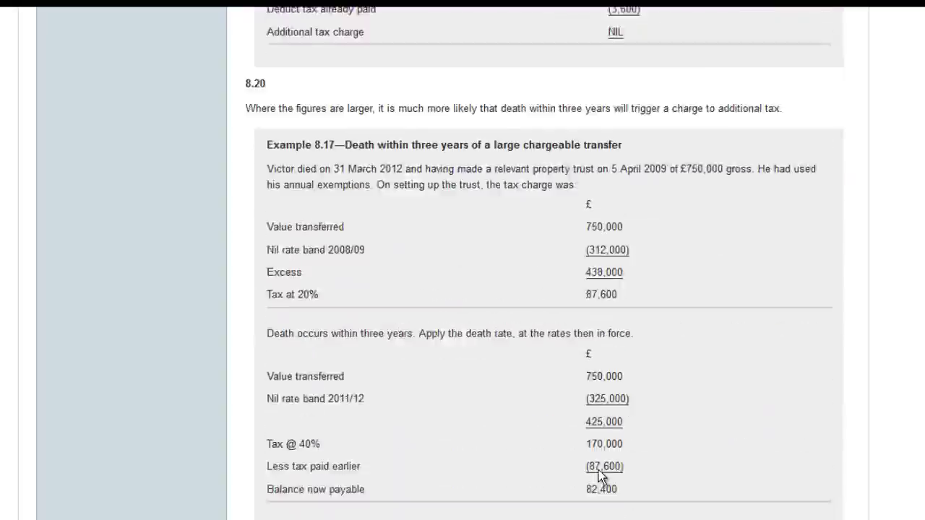
Read the rest of the shared entry charge commentary through Example 8.20 and return to the document's heading.
scroll(599, 470, down, 15)
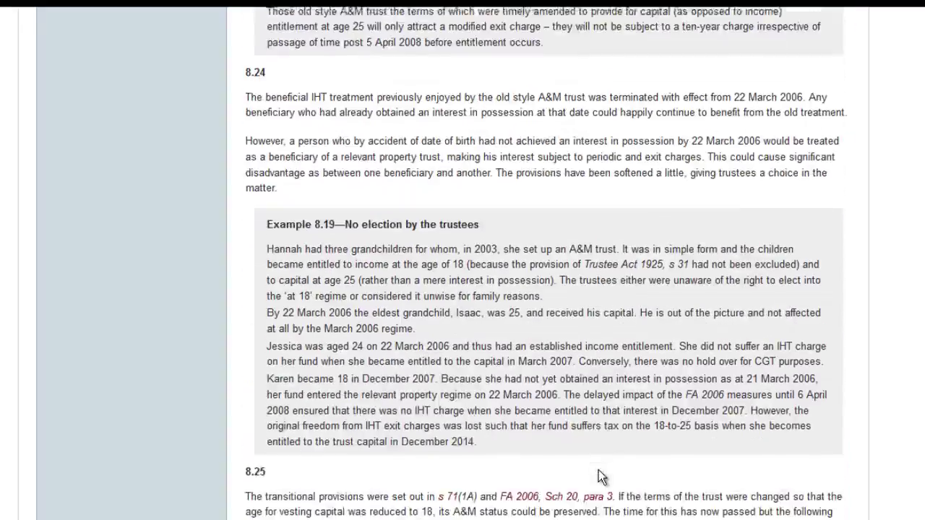
scroll(598, 475, down, 5)
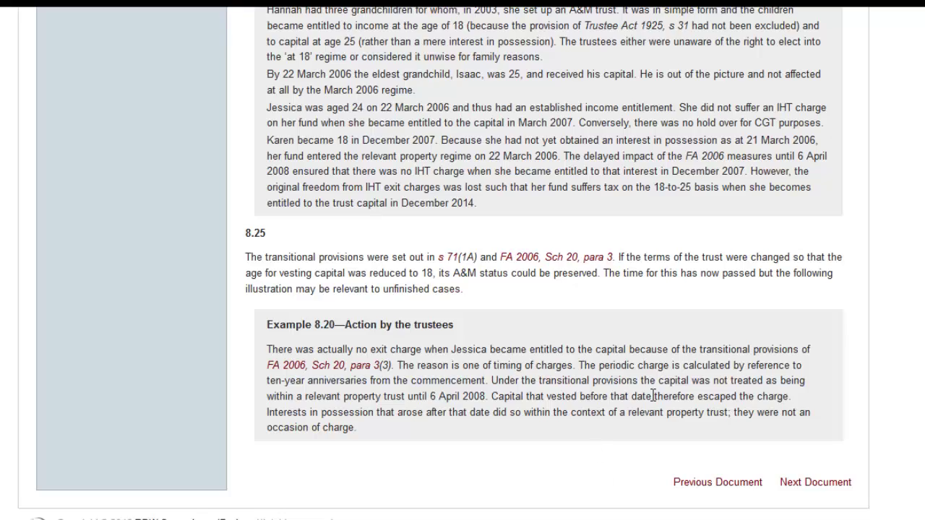
scroll(652, 395, up, 20)
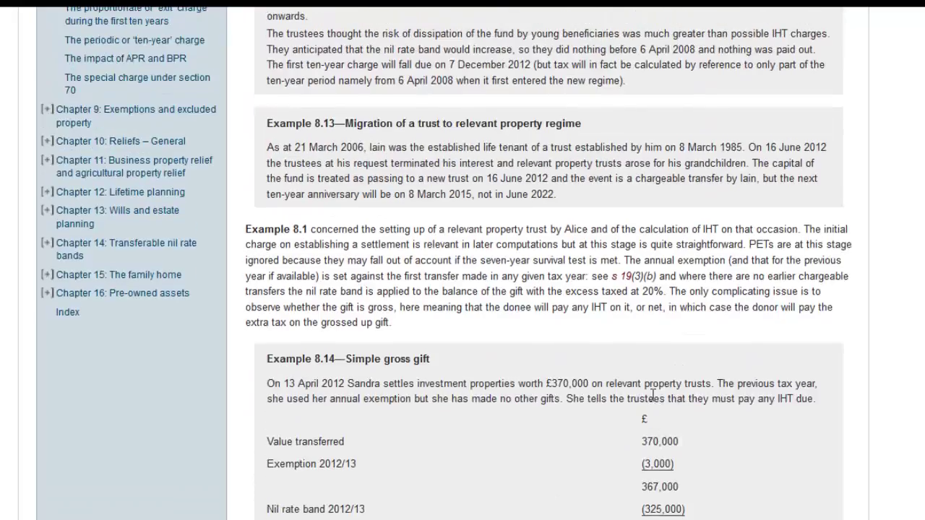
scroll(652, 395, up, 6)
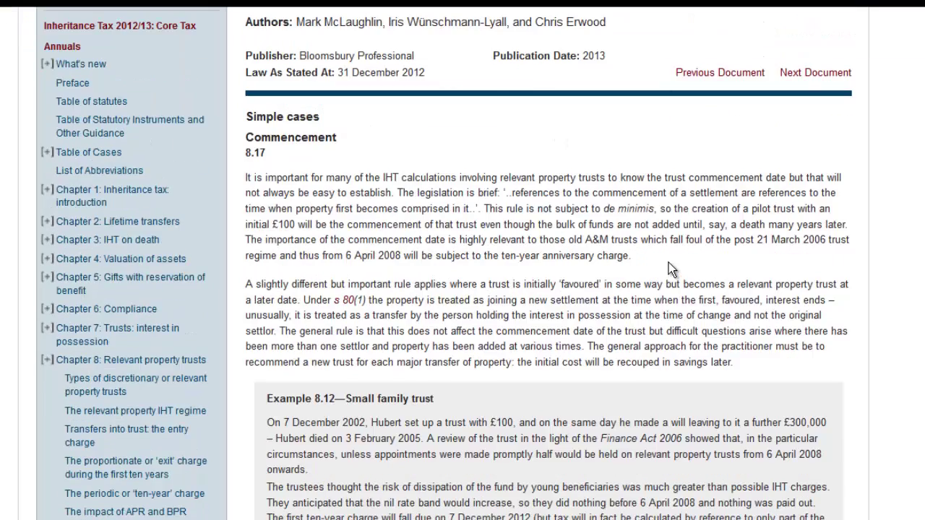
scroll(670, 268, up, 3)
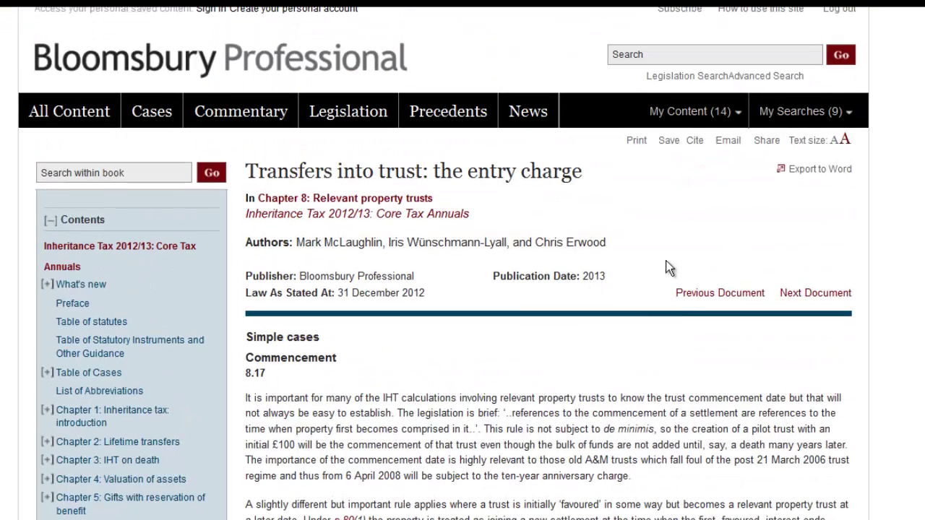
Open the document following the entry charge commentary in the book, and return to the Bloomsbury Professional home page.
click(825, 294)
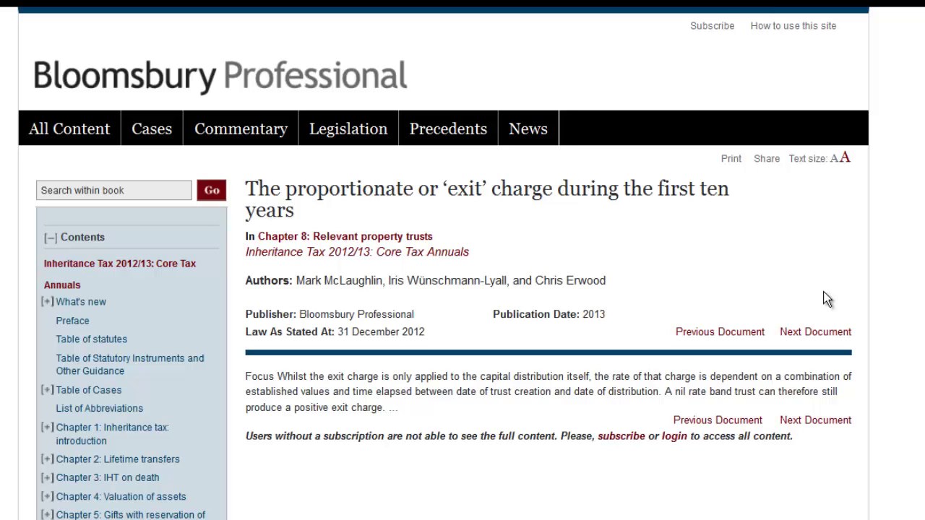
click(227, 82)
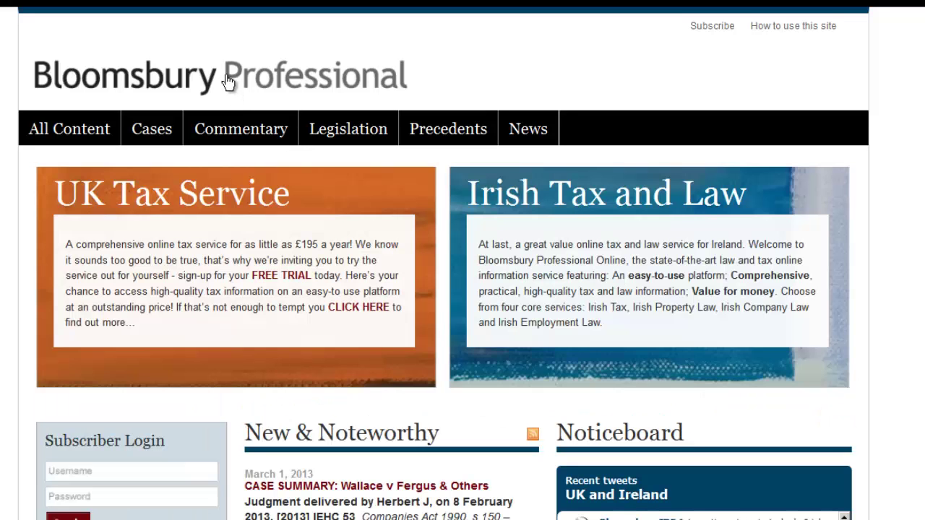